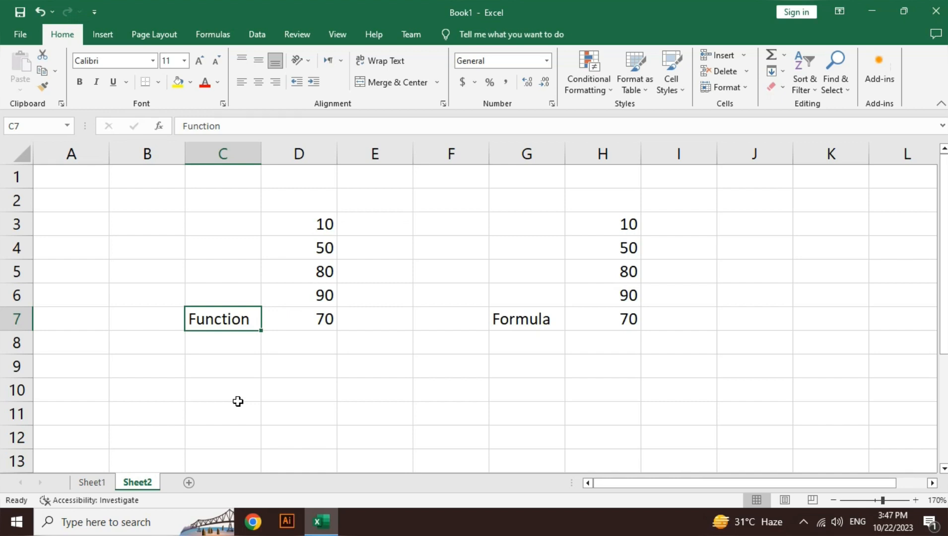
click(507, 326)
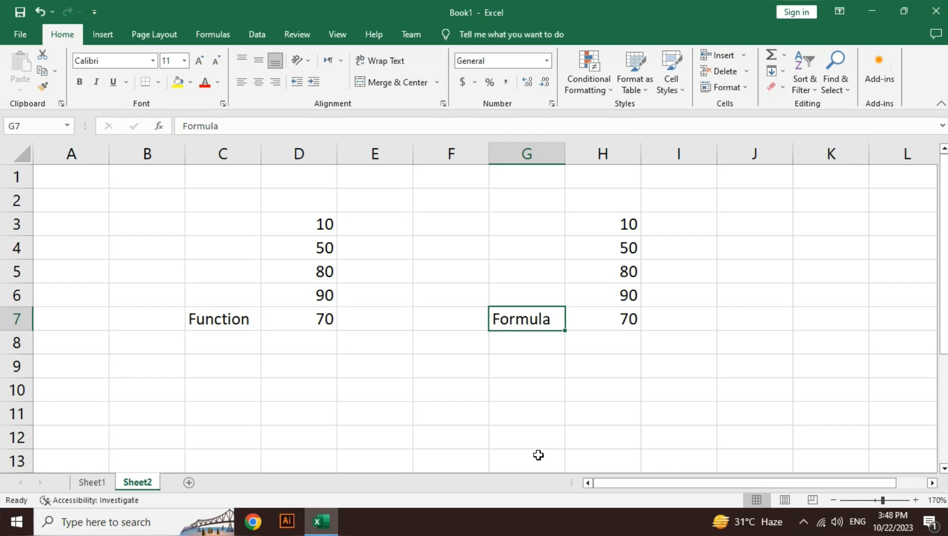
click(315, 350)
drag(326, 219, 325, 318)
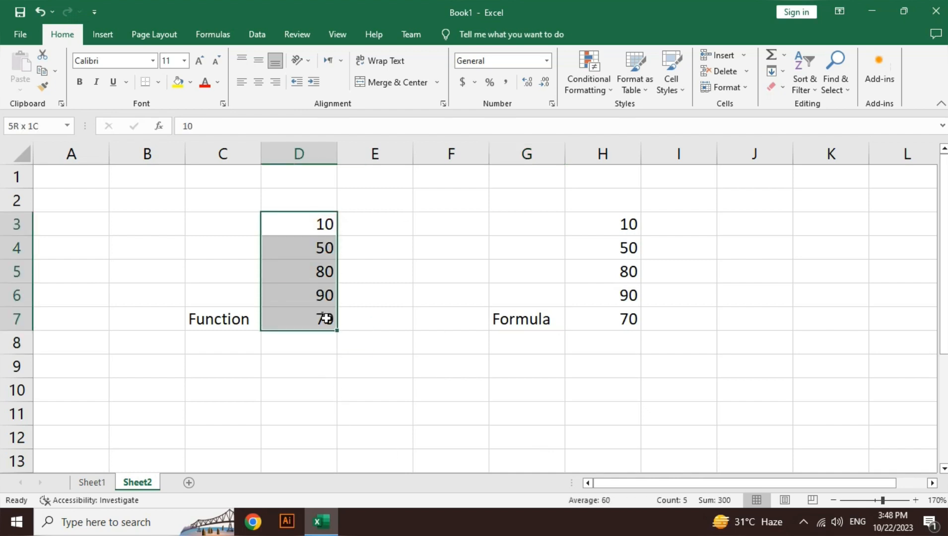
Step: Start a SUM function in cell D8 with the range D3:D7 as its argument
click(316, 344)
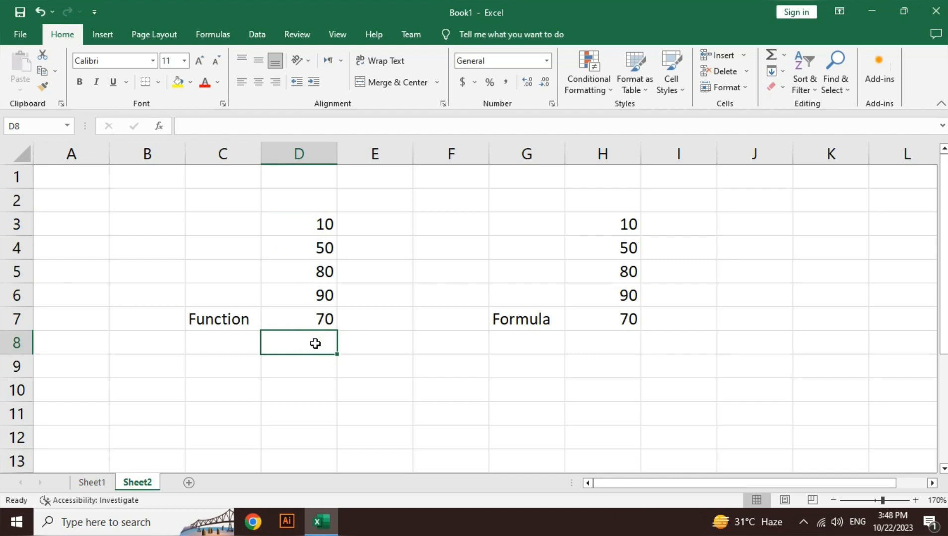
text(=sum)
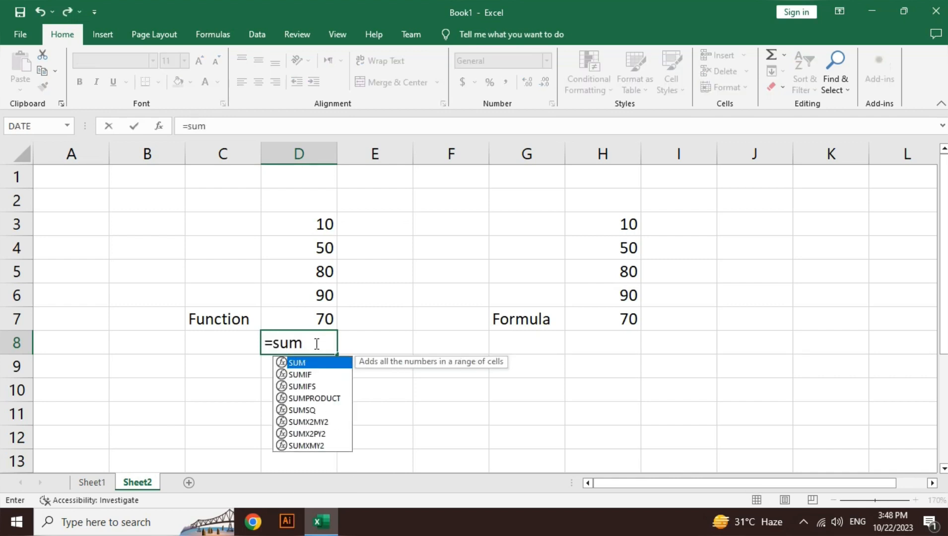
key(Tab)
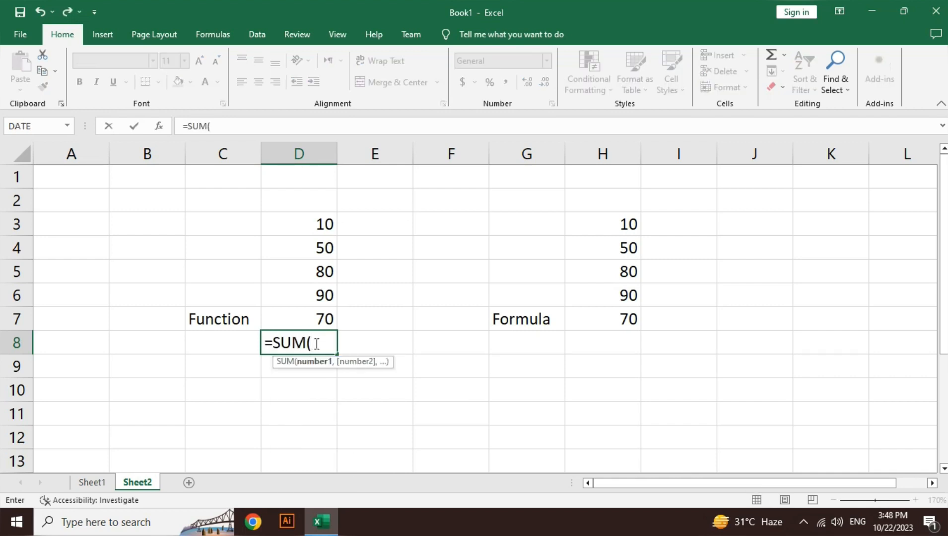
key(Up)
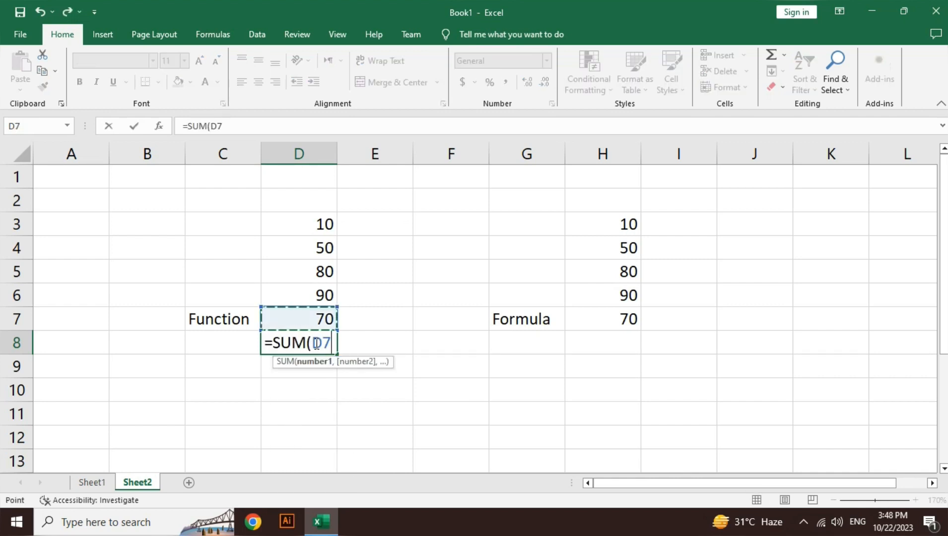
key(shift+Up)
key(shift+Up)
key(shift+Up)
key(shift+Up)
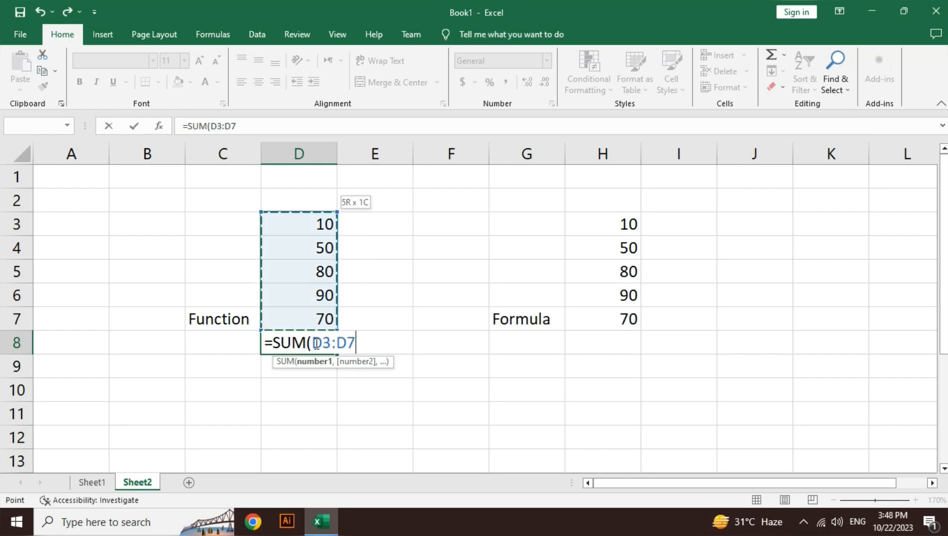
Step: Reselect the SUM argument in D8 from cell D7 up to D3
key(Down)
key(Down)
key(Down)
key(Down)
key(Up)
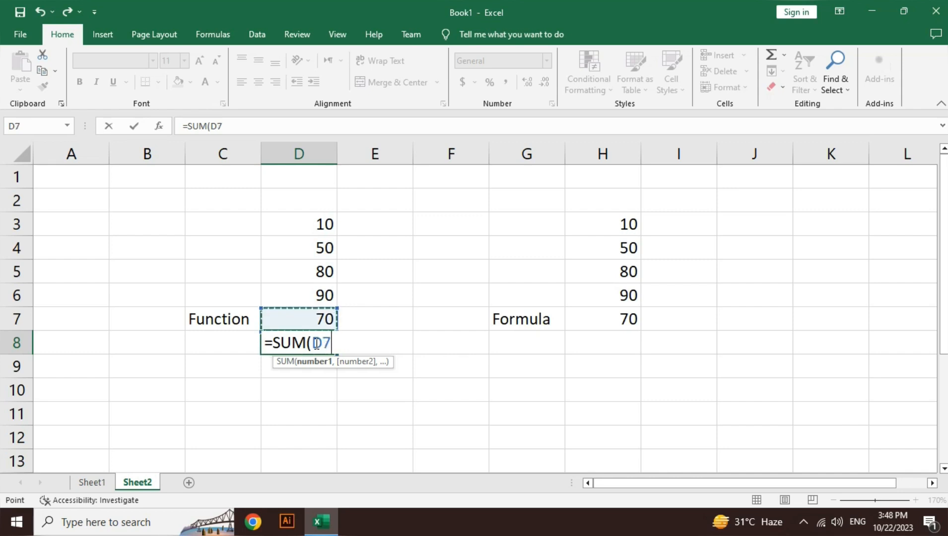
key(shift+Up)
key(shift+Up)
key(shift+Up)
key(shift+Up)
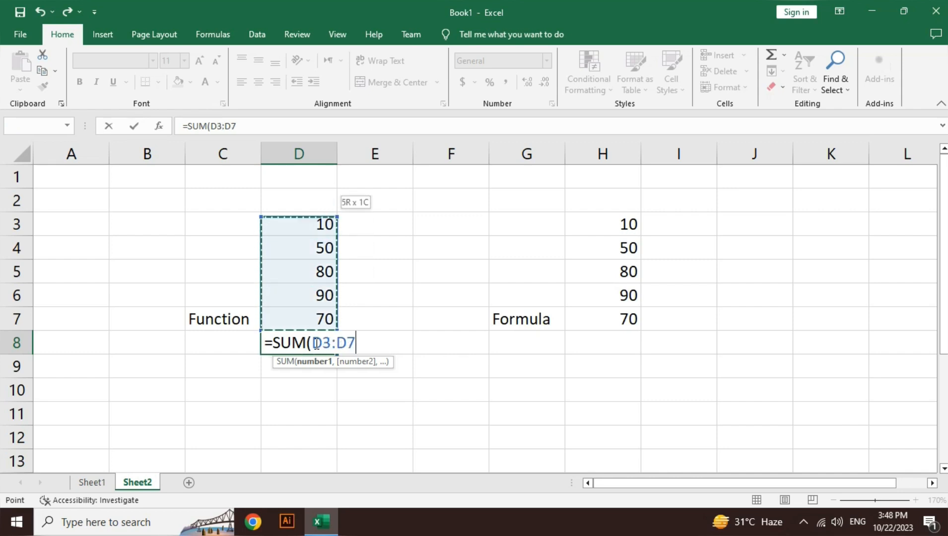
Step: Select D3 down to D7 as the SUM argument and enter =SUM(D3:D7) in D8
key(Up)
key(Up)
key(Up)
key(Up)
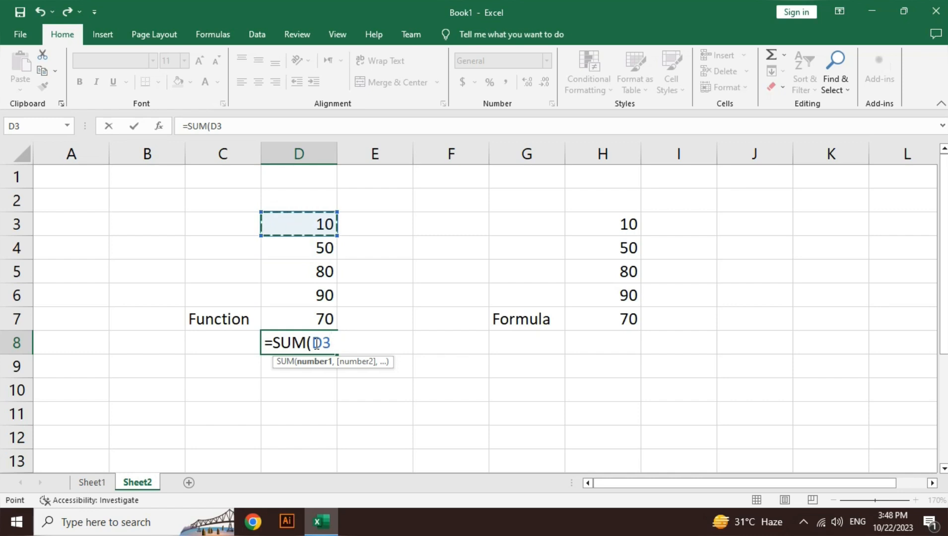
key(shift+Down)
key(shift+Down)
key(shift+Down)
key(shift+Down)
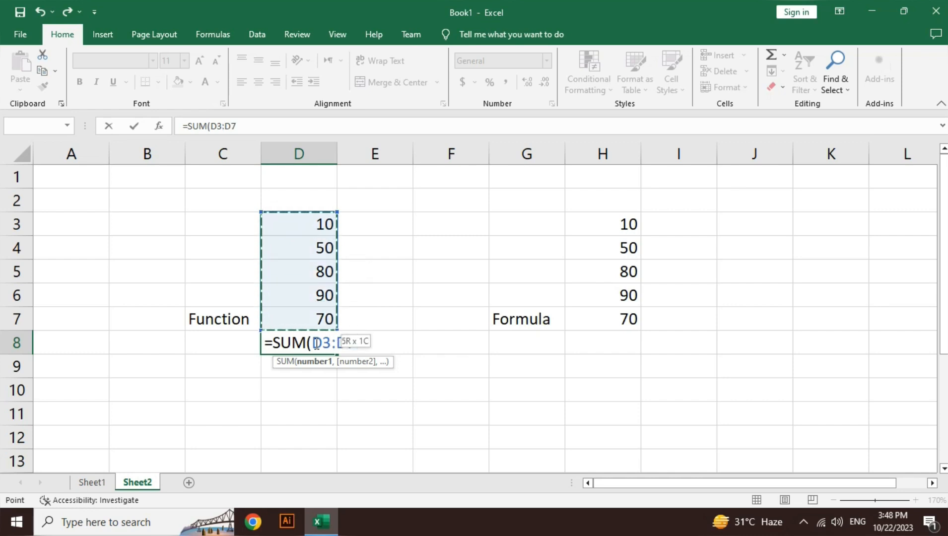
key(Return)
Step: Examine the function name and range in the formula of cell D8, leaving the formula as it is
key(Right)
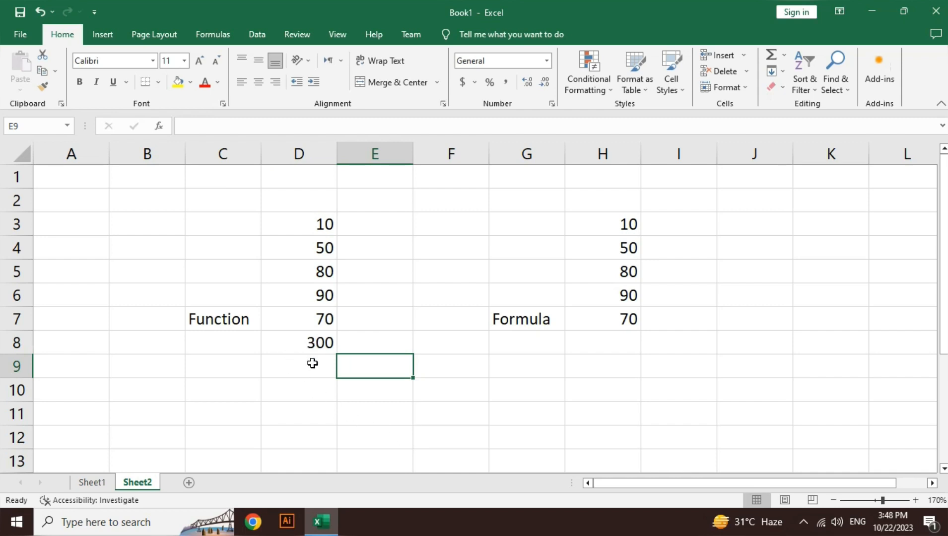
double_click(306, 349)
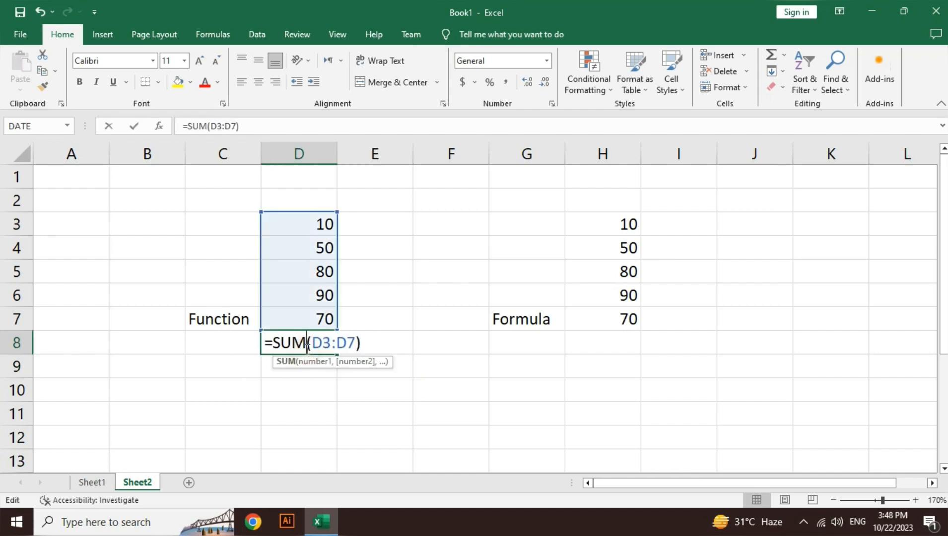
drag(306, 345, 274, 345)
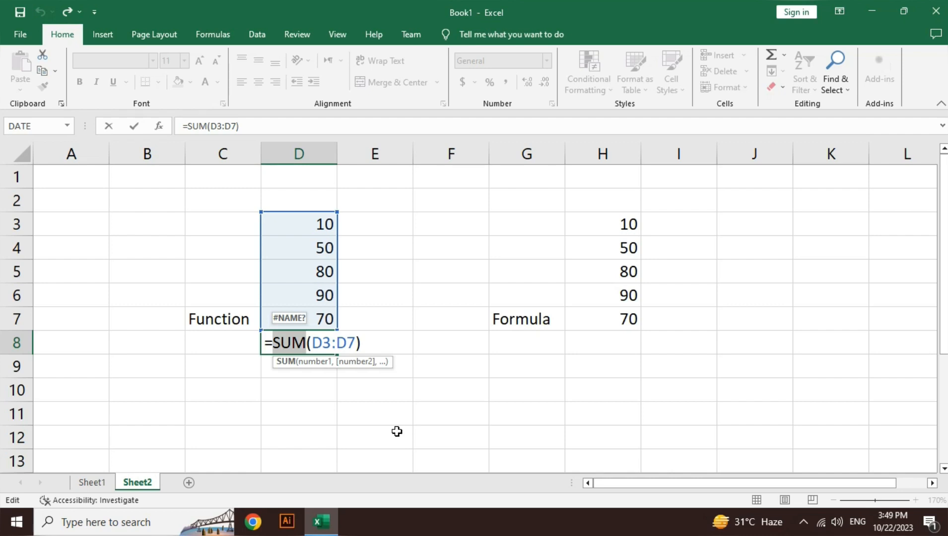
key(Return)
key(Right)
key(Right)
key(Right)
key(Up)
key(Right)
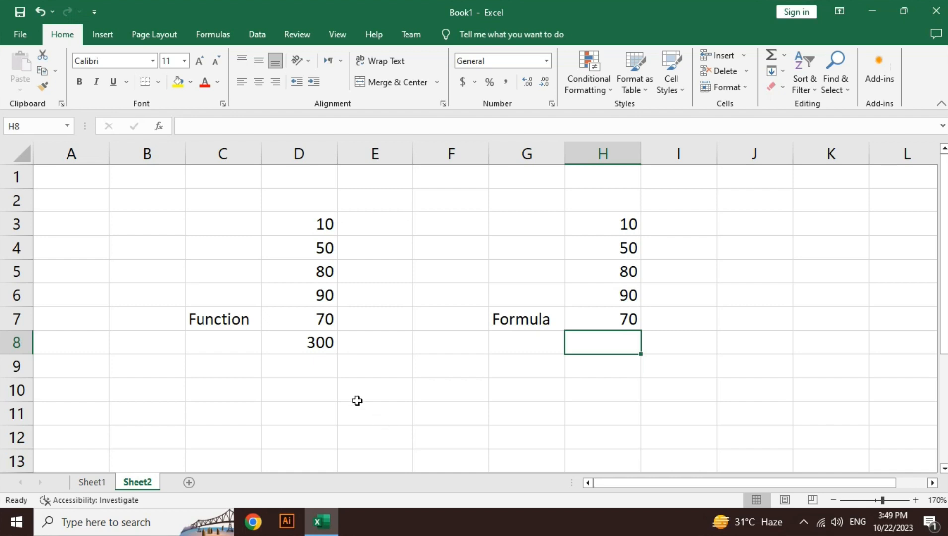
double_click(308, 344)
key(Return)
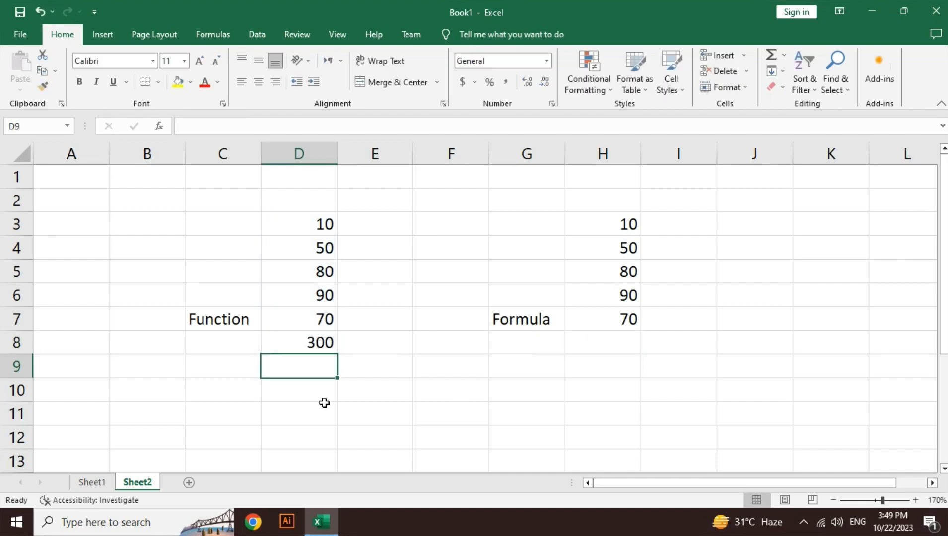
Step: Start an addition formula in cell H8 with the references H3+H4
key(Right)
key(Right)
key(Right)
key(Right)
key(Up)
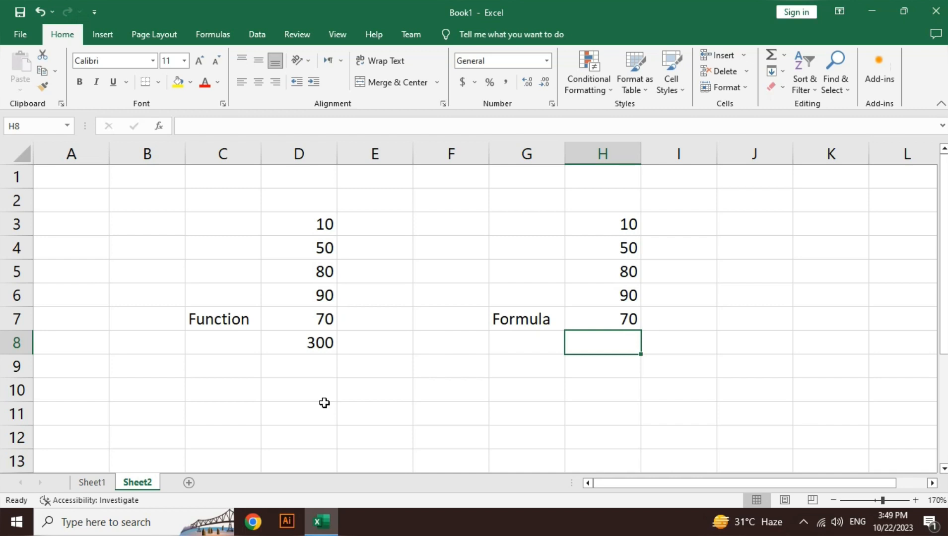
text(=)
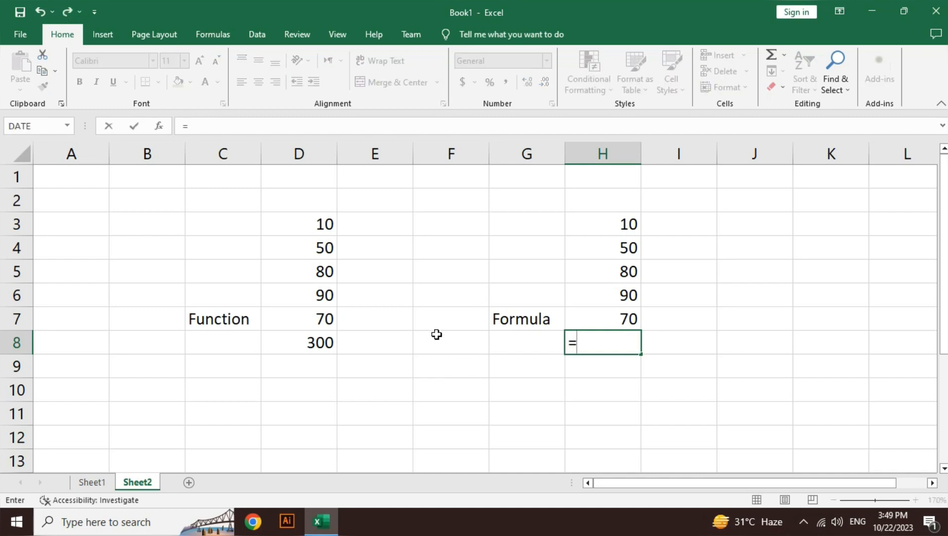
click(629, 223)
text(+)
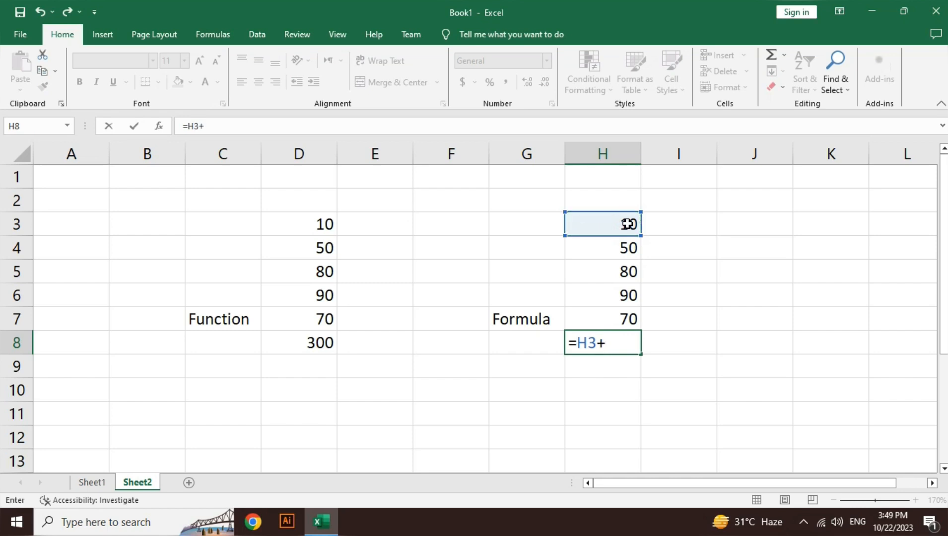
key(Up)
key(Up)
key(Up)
key(Up)
key(Up)
key(Down)
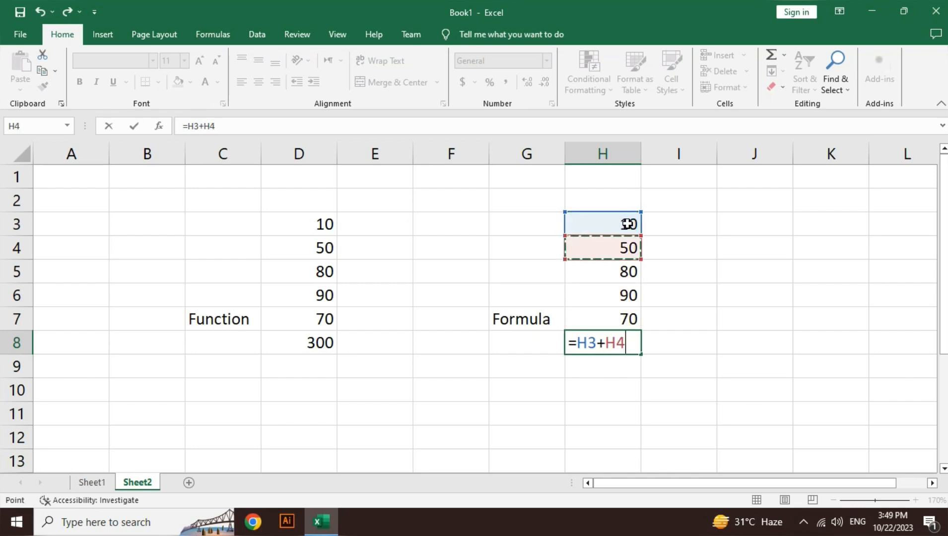
Step: Add H5, H6 and H7 to the sum in H8 and enter the formula =H3+H4+H5+H6+H7
text(+)
key(Up)
key(Up)
key(Up)
text(+)
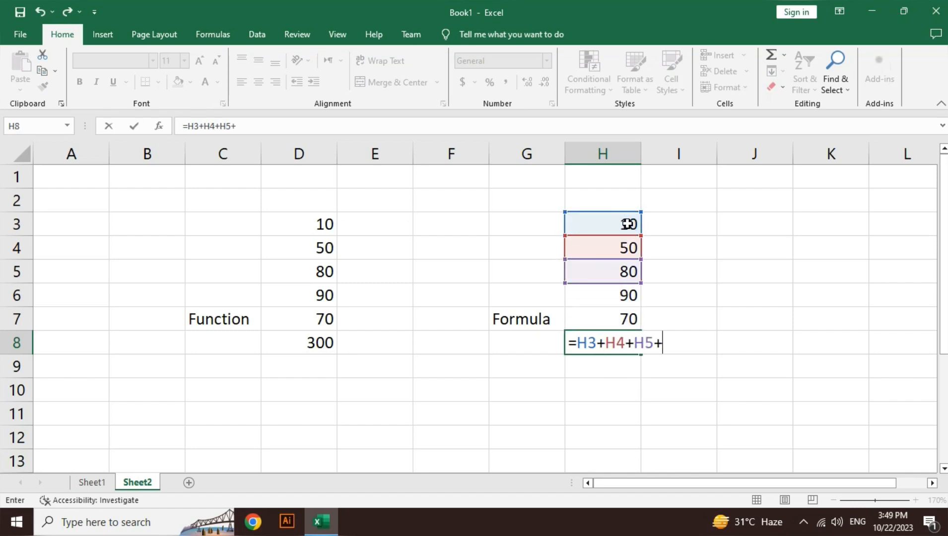
key(Up)
key(Up)
text(+)
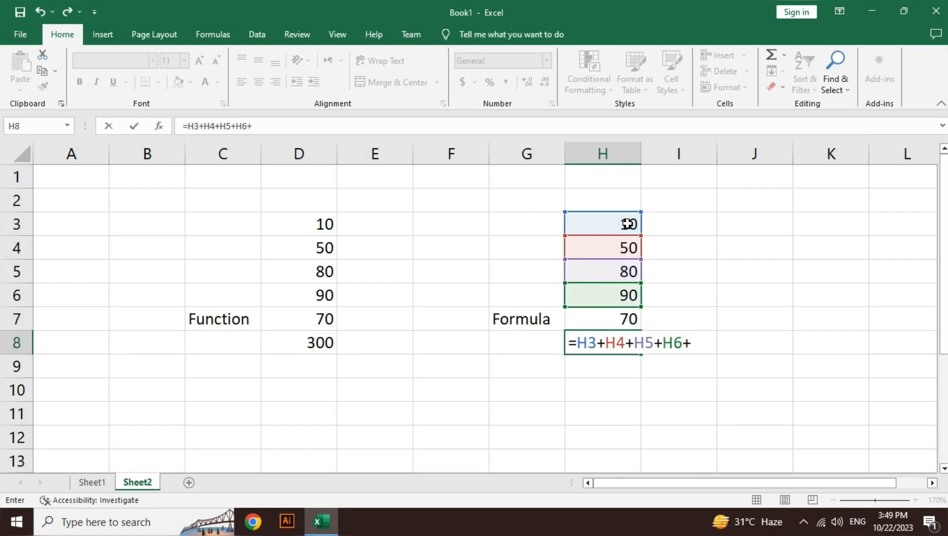
key(Up)
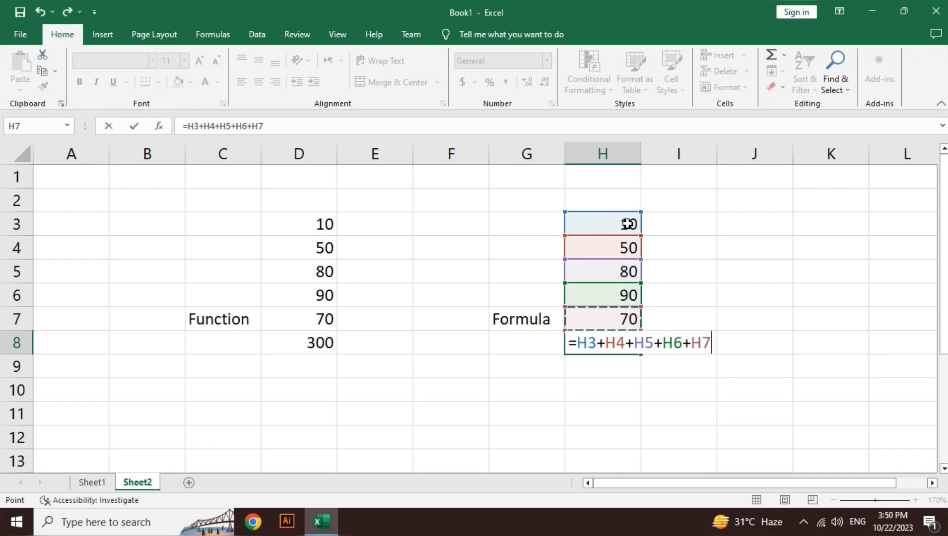
key(Return)
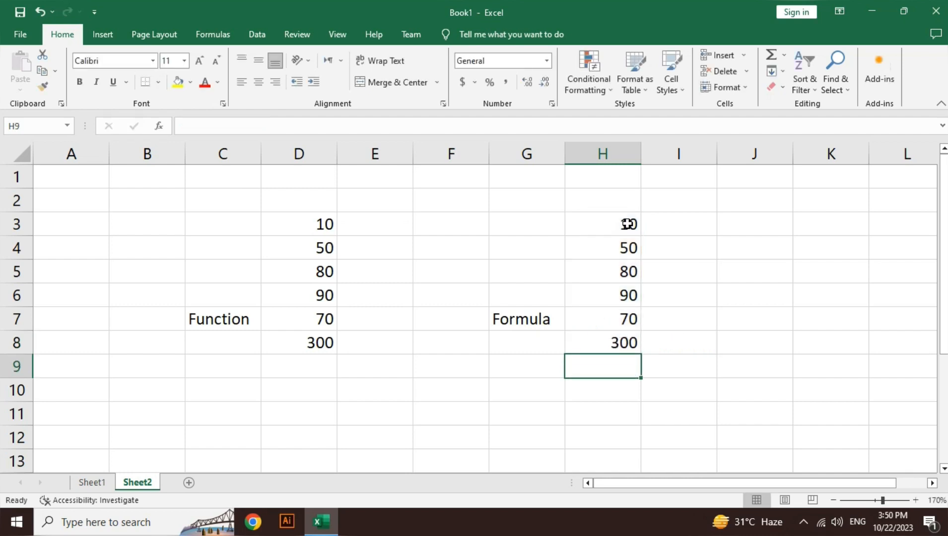
Step: Compare the cell-by-cell addition formula in H8 with the SUM function in D8
key(Up)
key(F2)
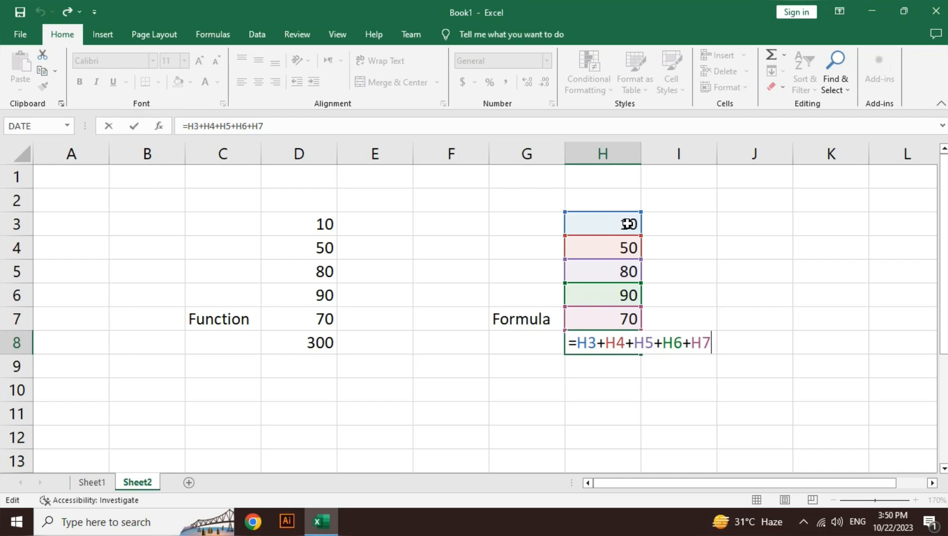
key(Return)
key(Left)
key(Left)
key(Left)
key(Up)
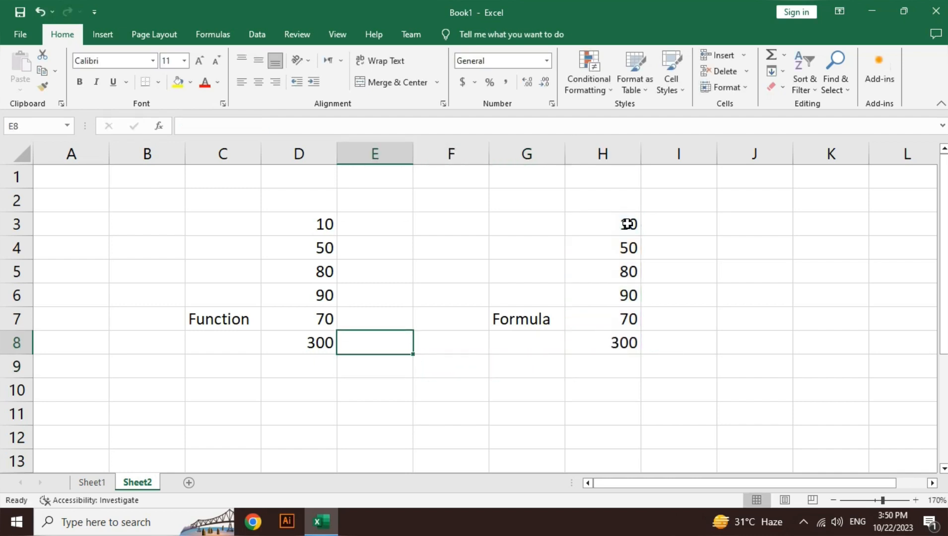
key(Left)
key(F2)
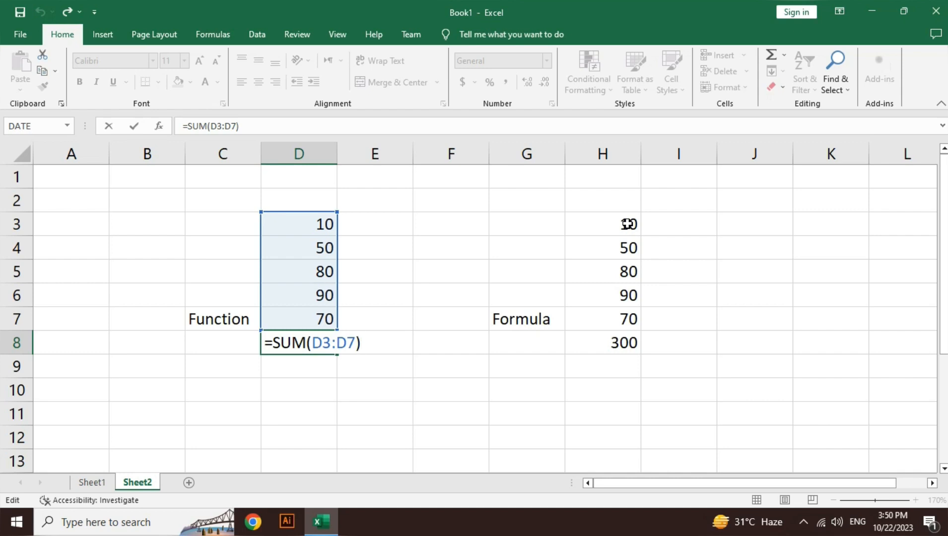
key(Return)
key(Return)
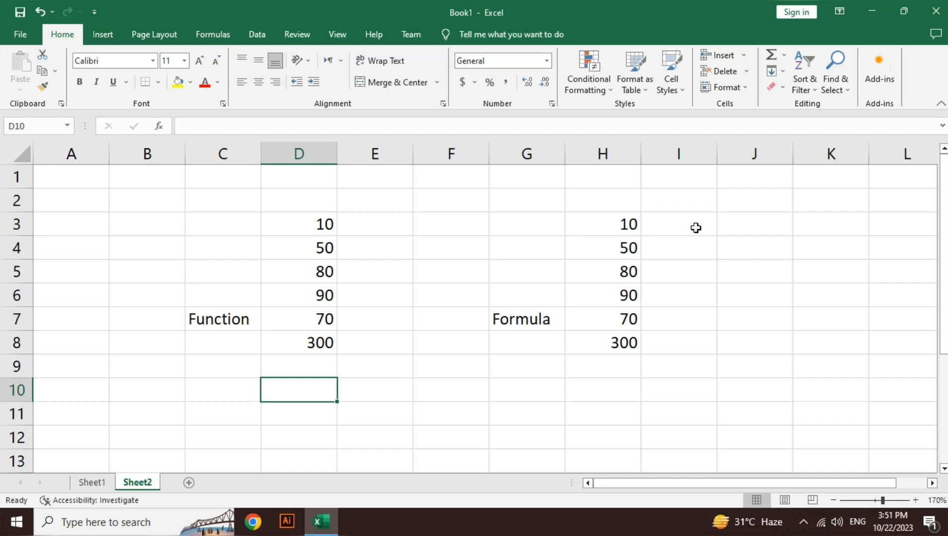
click(553, 319)
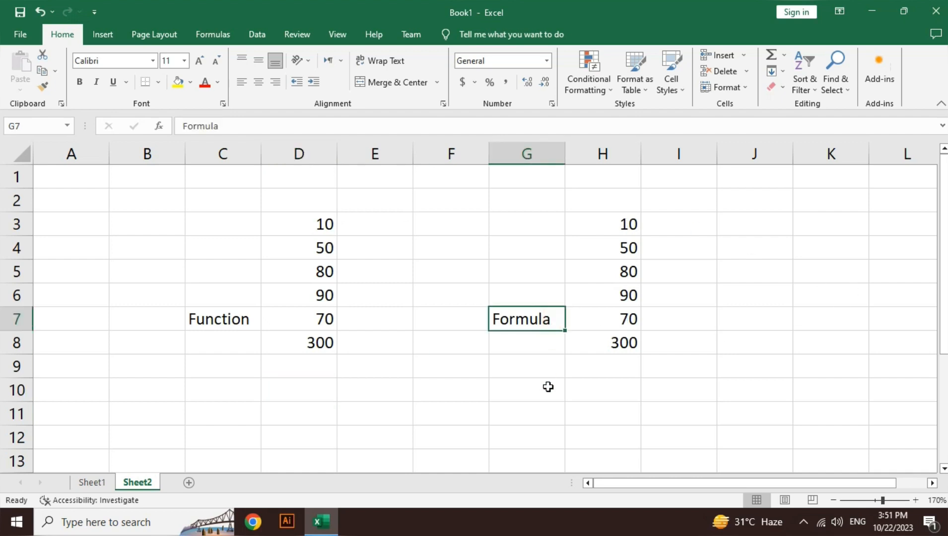